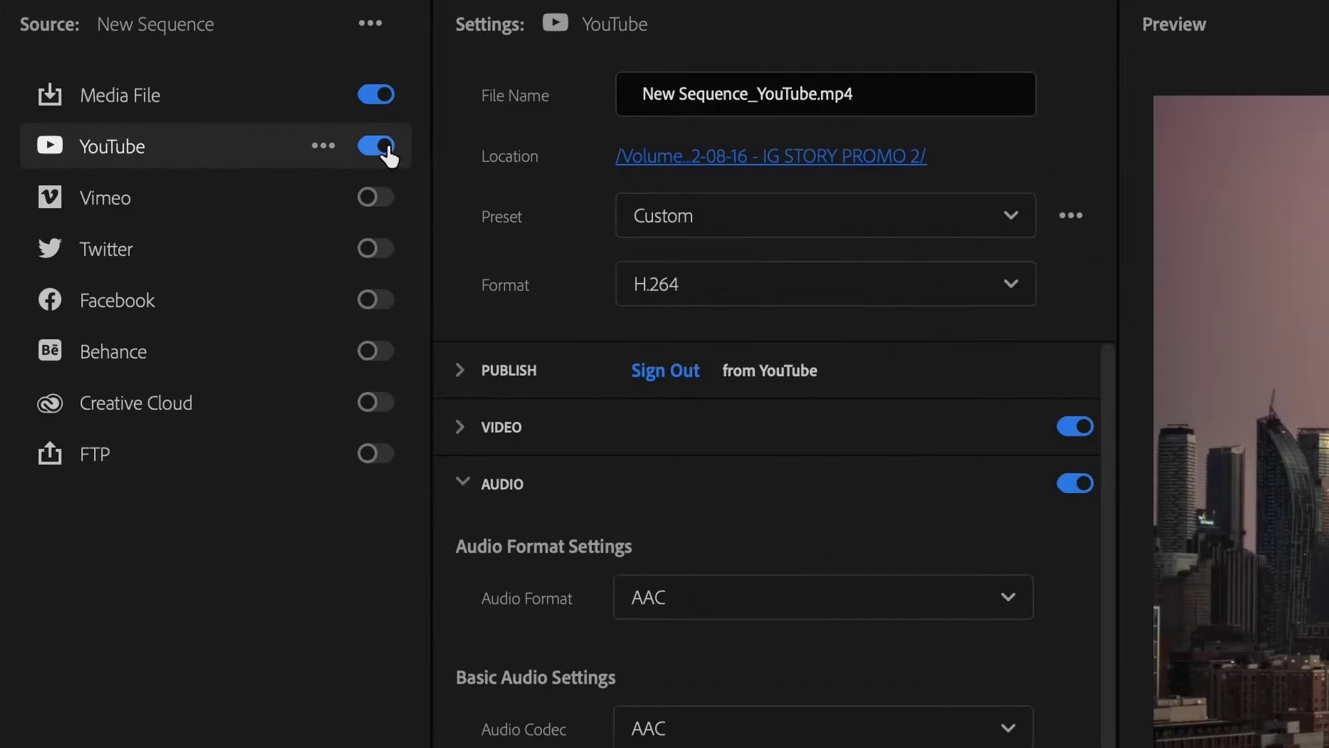
# Re-enable the YouTube destination, keep the current channel, and review the title, description and tags fields.
pyautogui.click(261, 125)
pyautogui.click(262, 125)
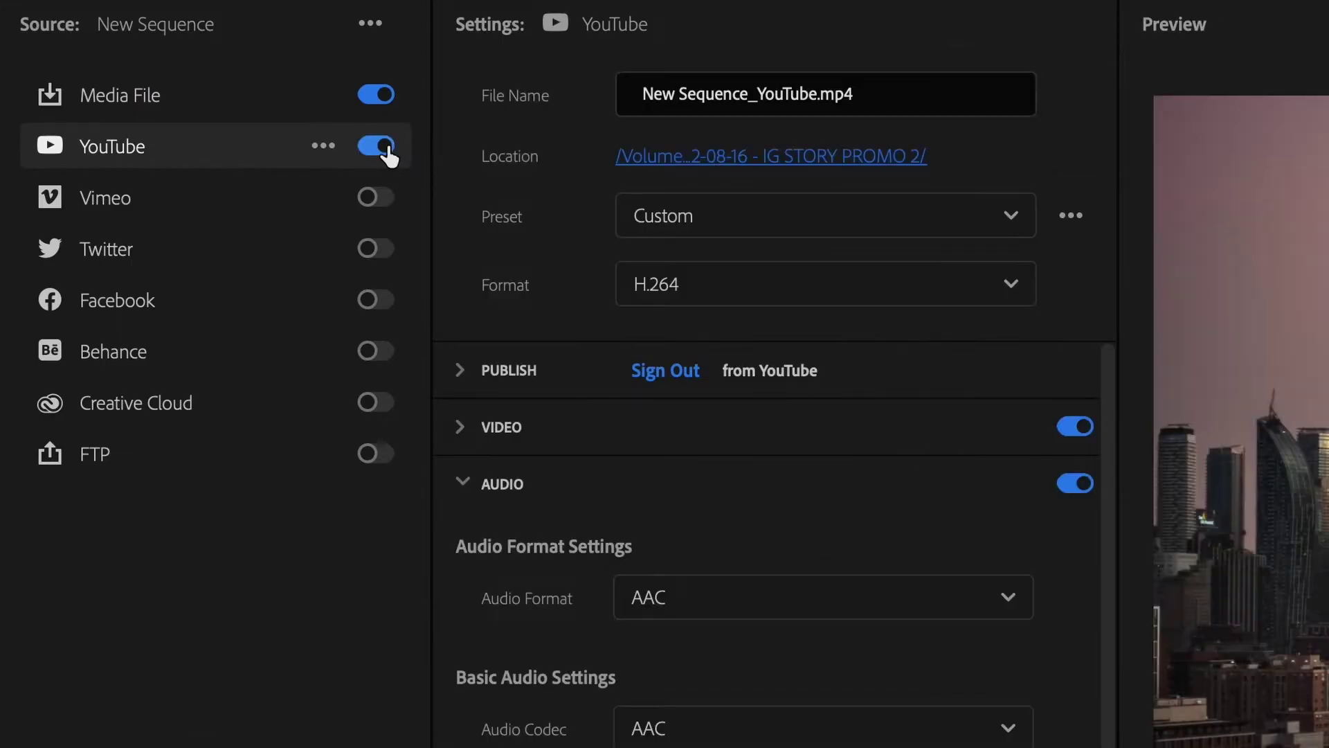
pyautogui.click(513, 372)
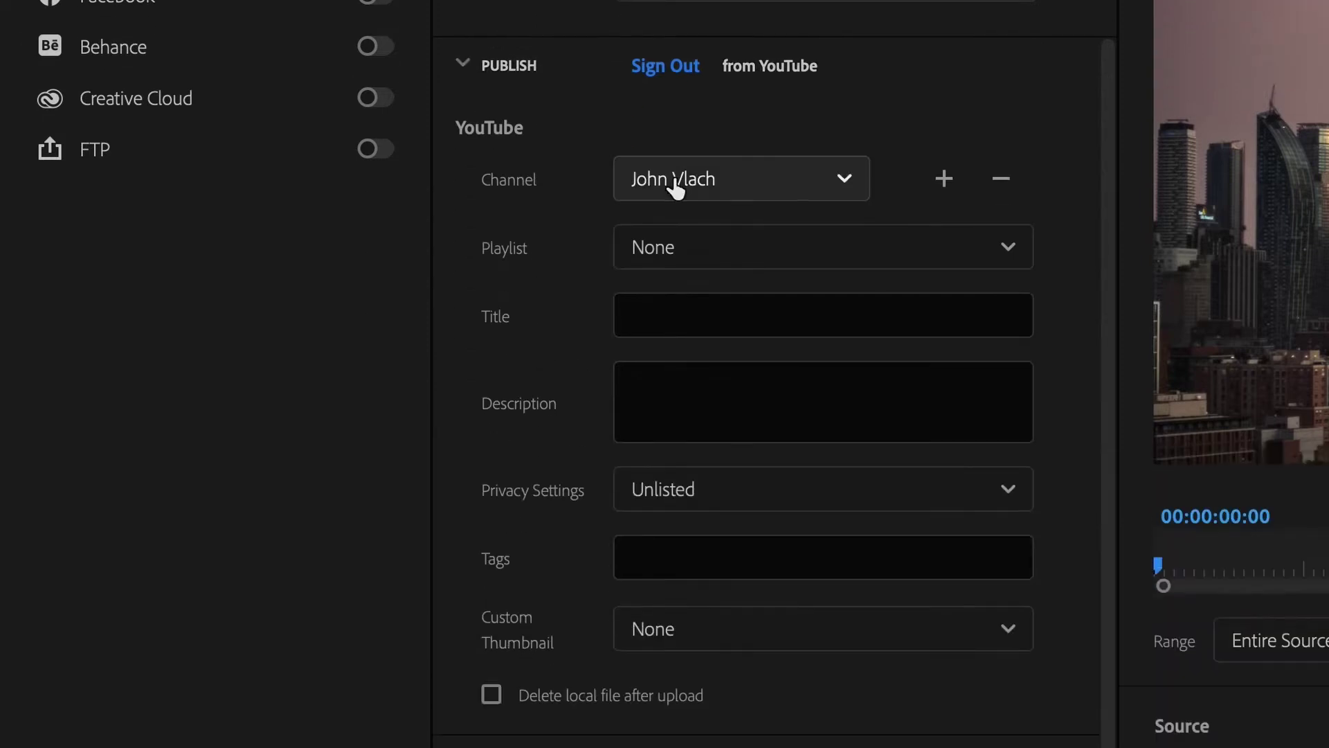
pyautogui.click(677, 484)
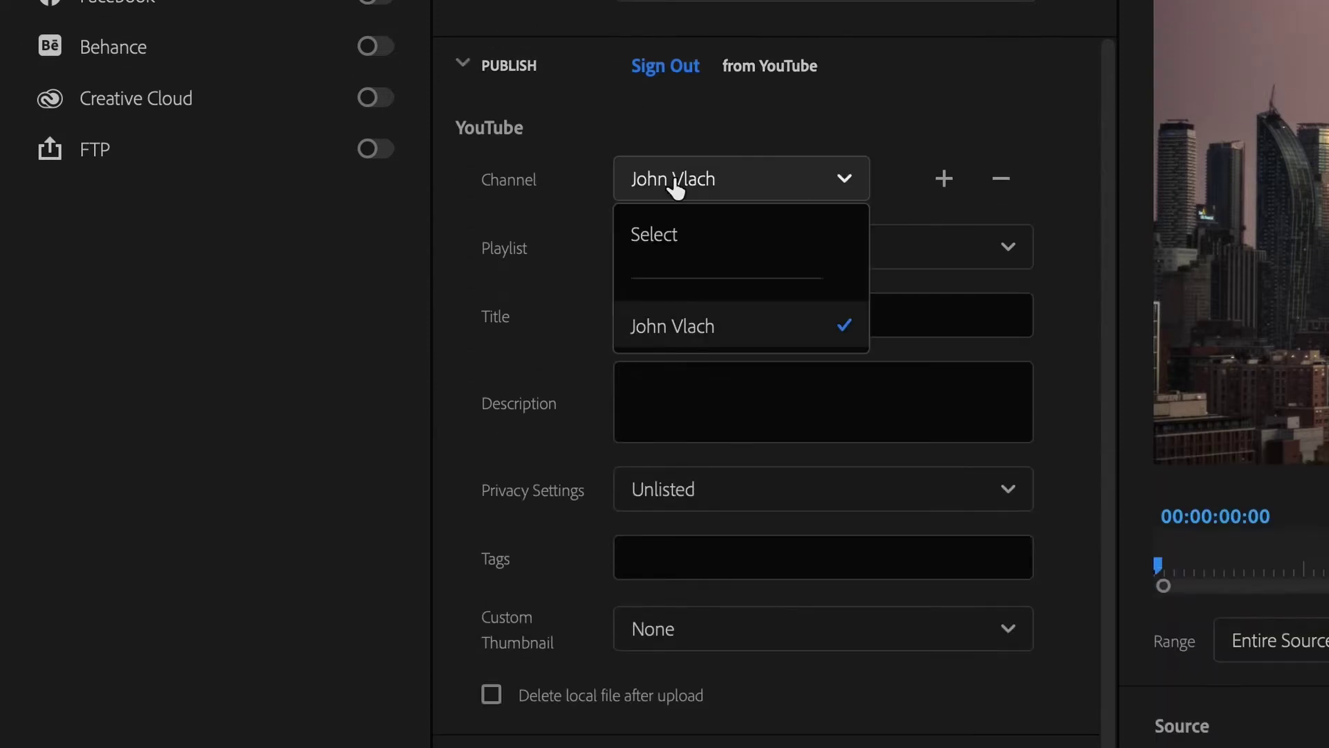
pyautogui.click(694, 323)
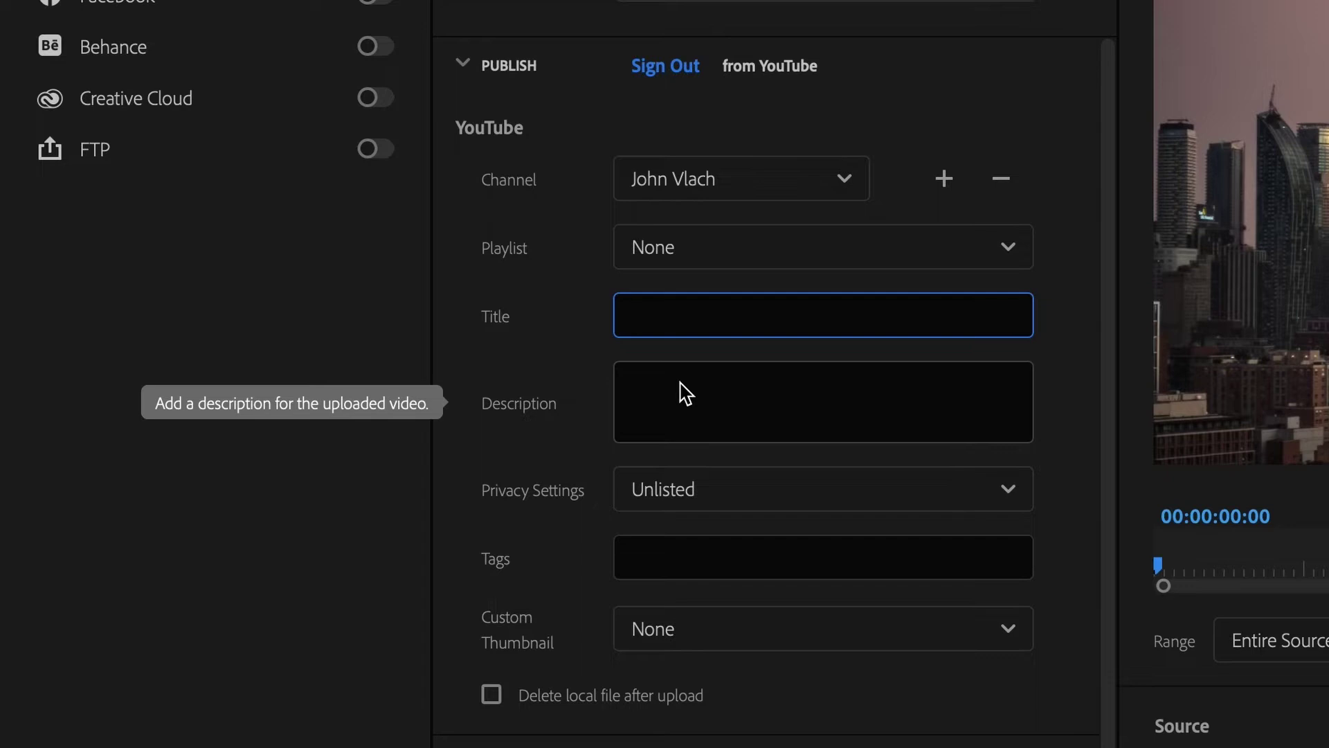
pyautogui.click(700, 415)
pyautogui.click(654, 572)
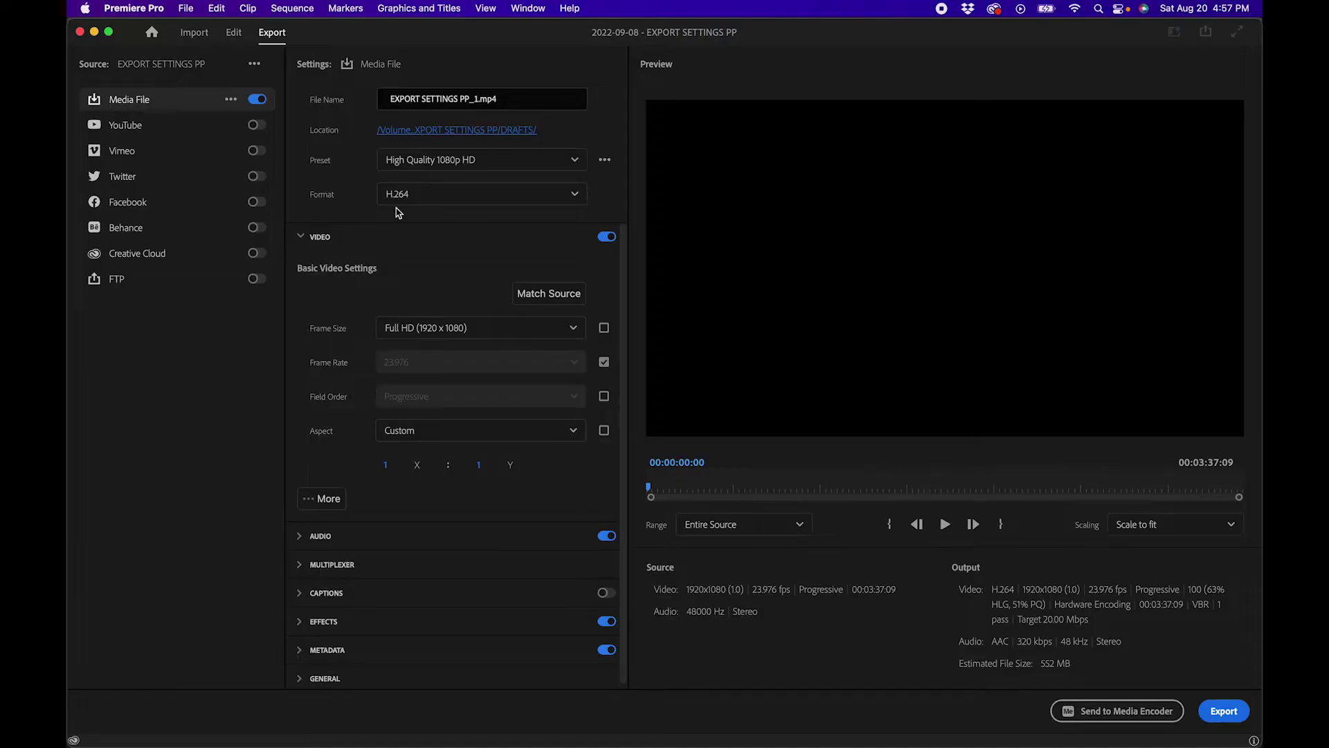
# Keep H.264 and match the video to the source: 1920x1080, 23.976, progressive, square pixels.
pyautogui.click(409, 196)
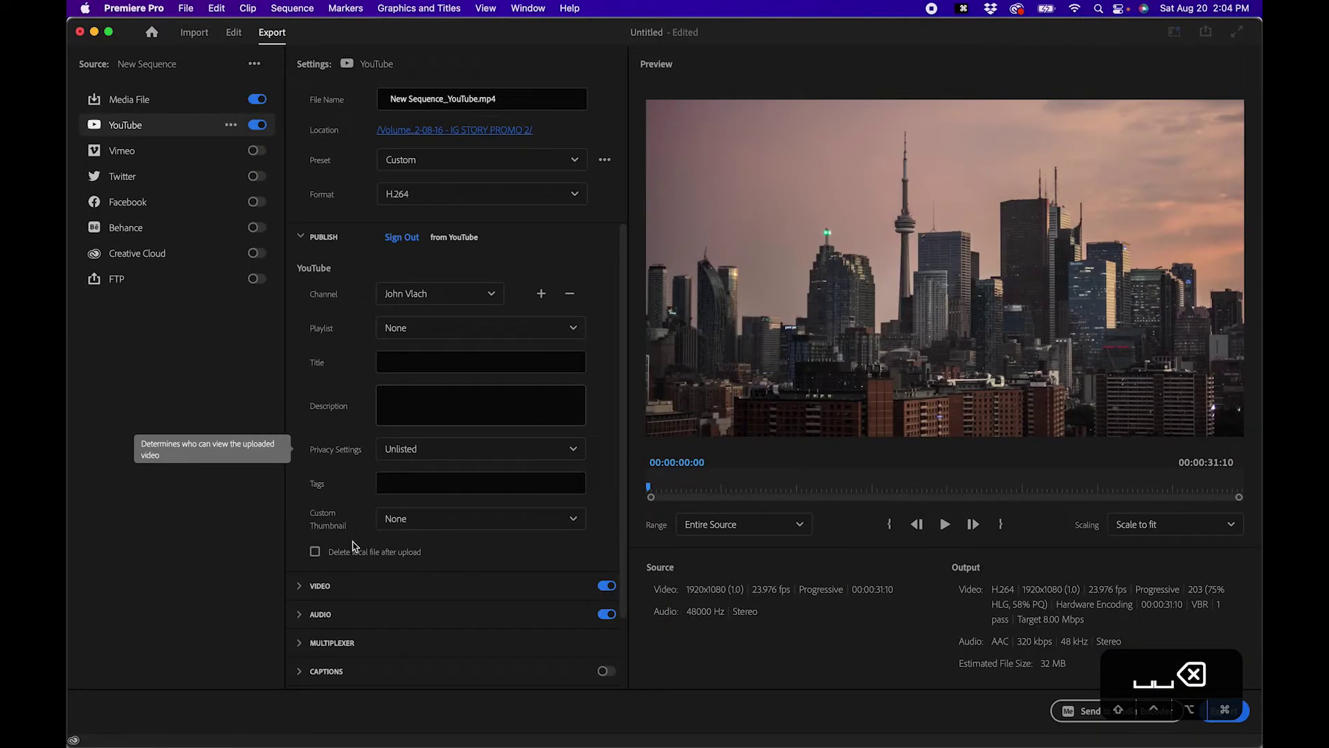
pyautogui.click(325, 587)
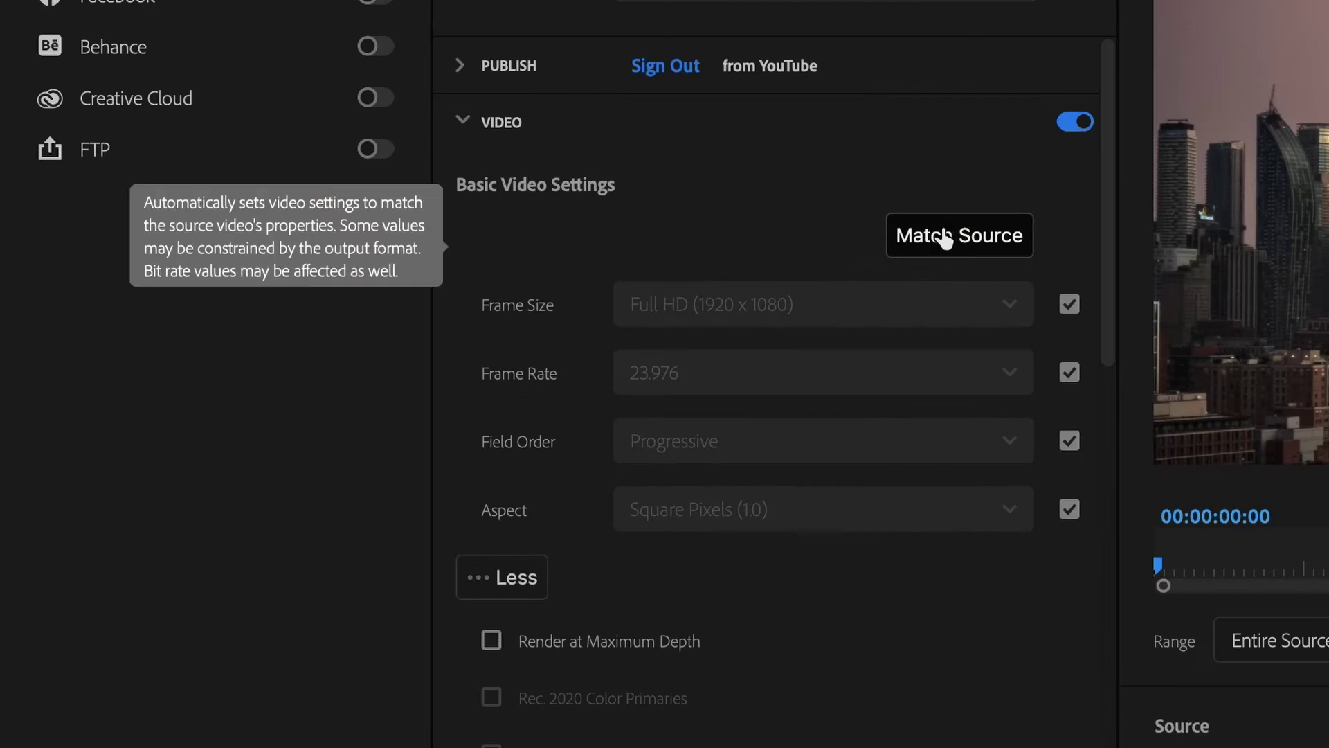
pyautogui.click(543, 323)
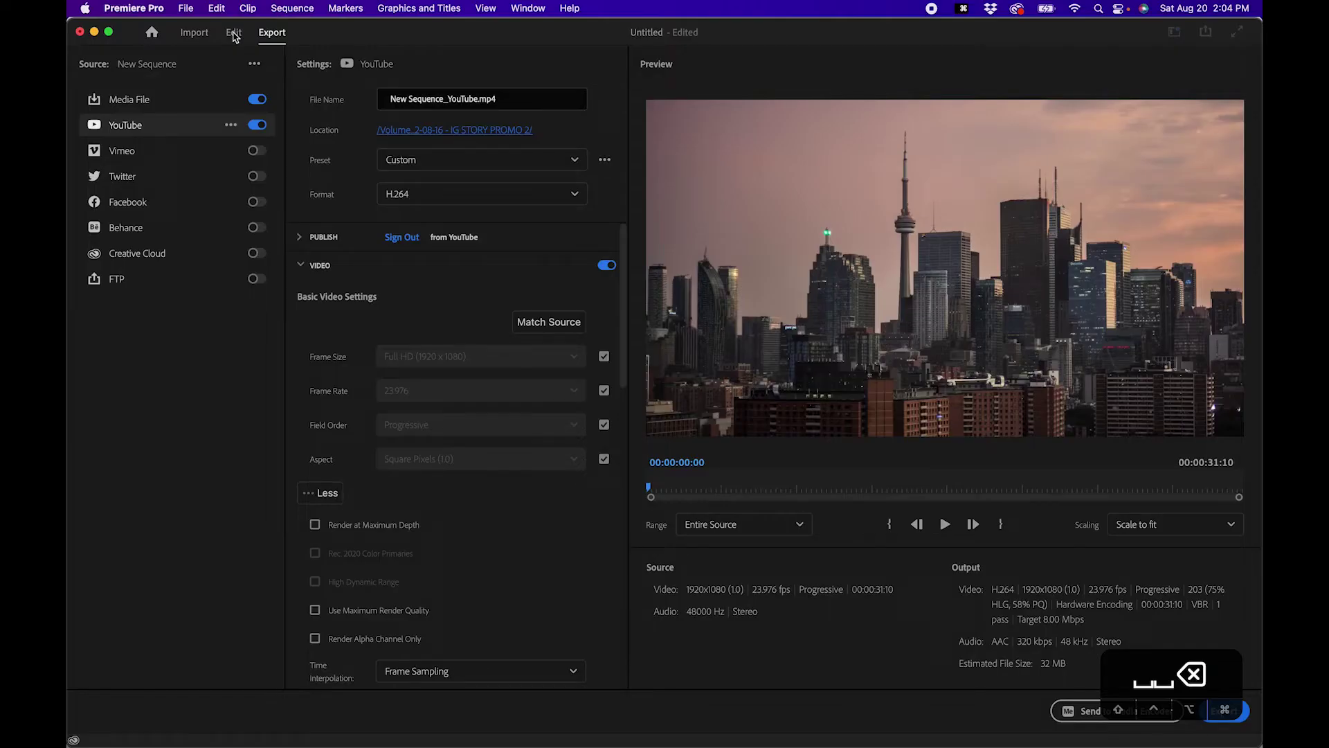
# Check the sequence settings in the Edit workspace: 1920 by 1080 at 23.976 fps.
pyautogui.click(234, 32)
pyautogui.click(295, 12)
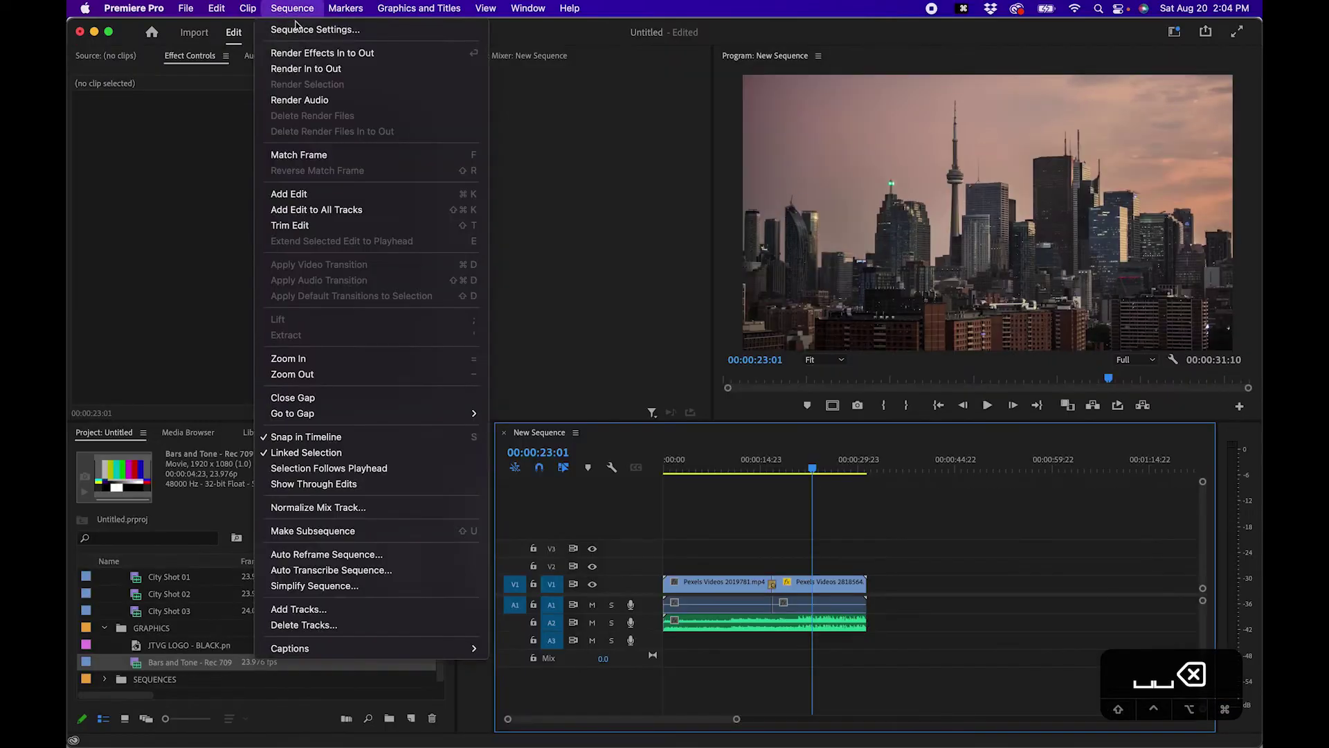
pyautogui.click(297, 32)
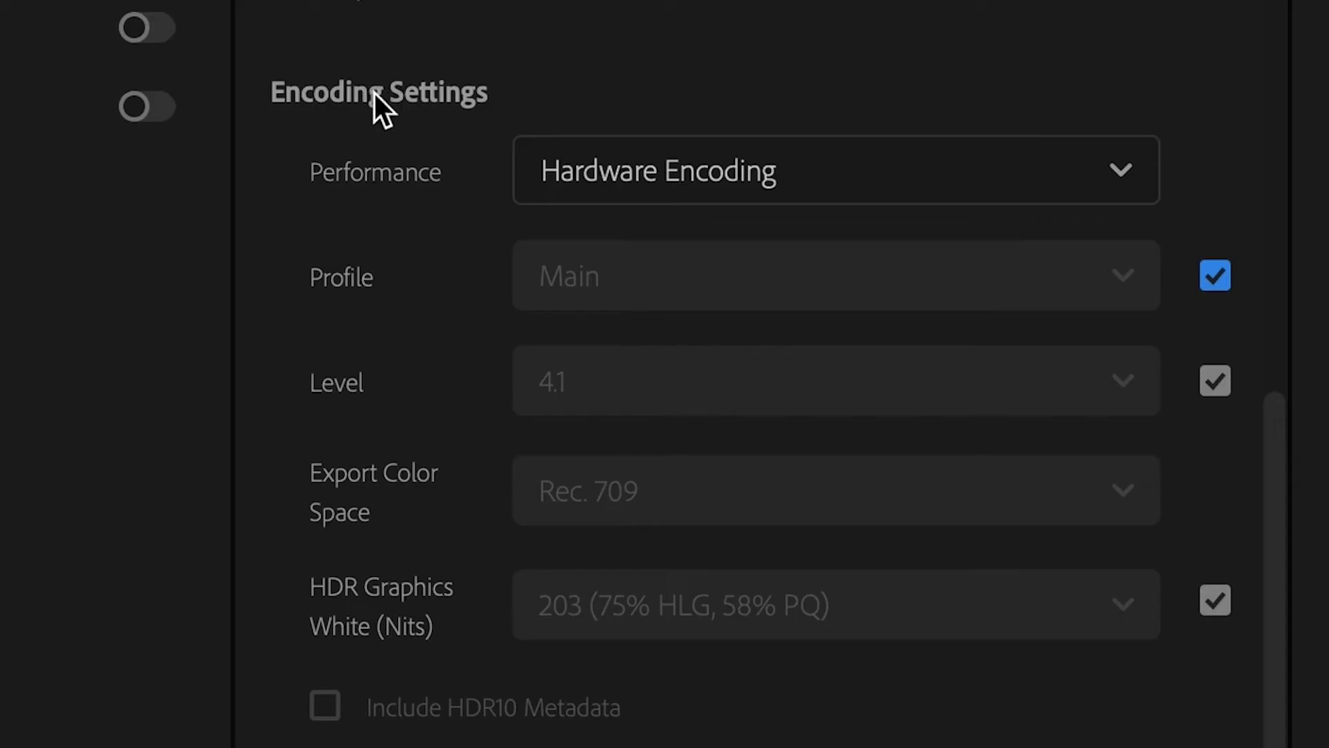
# Keep hardware encoding and manually set the H.264 profile to High.
pyautogui.click(608, 168)
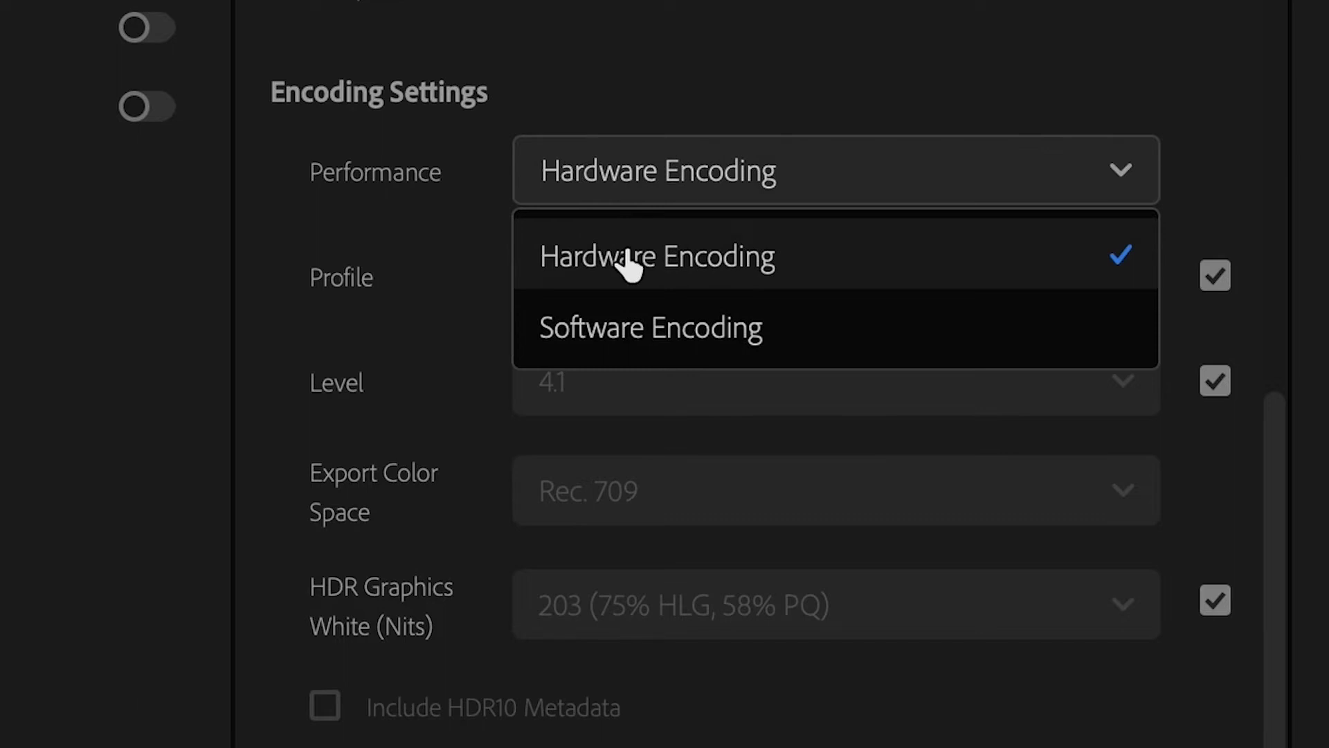
pyautogui.click(419, 253)
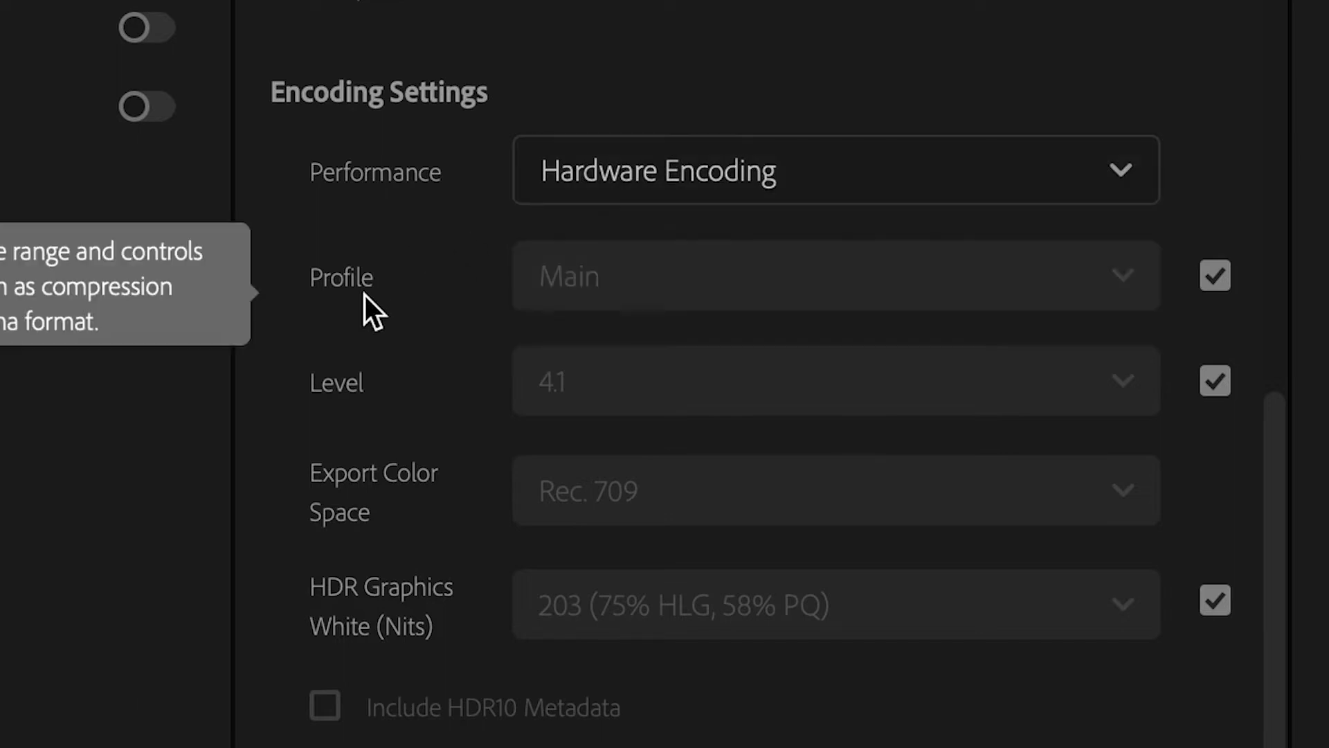
pyautogui.click(1212, 278)
pyautogui.click(1112, 286)
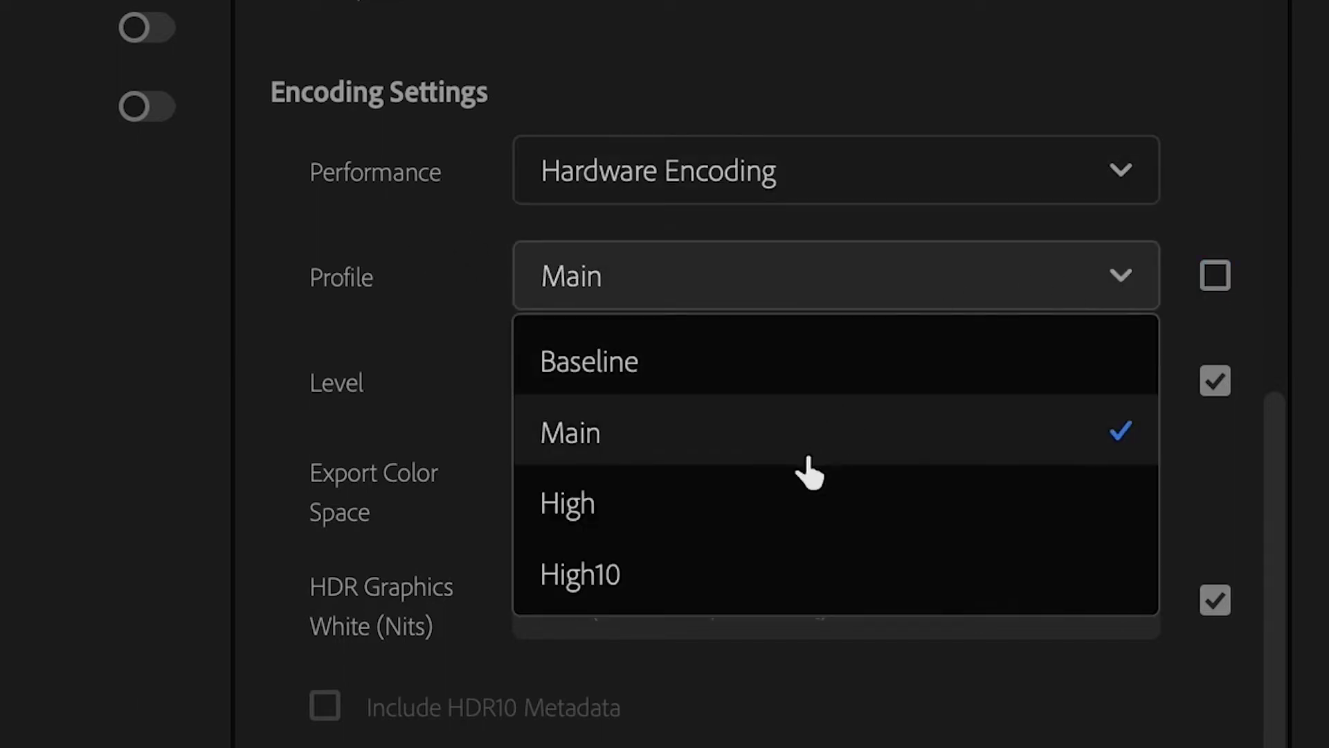
pyautogui.click(789, 506)
# Keep bitrate encoding at VBR, 1 pass.
pyautogui.moveTo(1273, 444); pyautogui.dragTo(1270, 744)
pyautogui.click(451, 448)
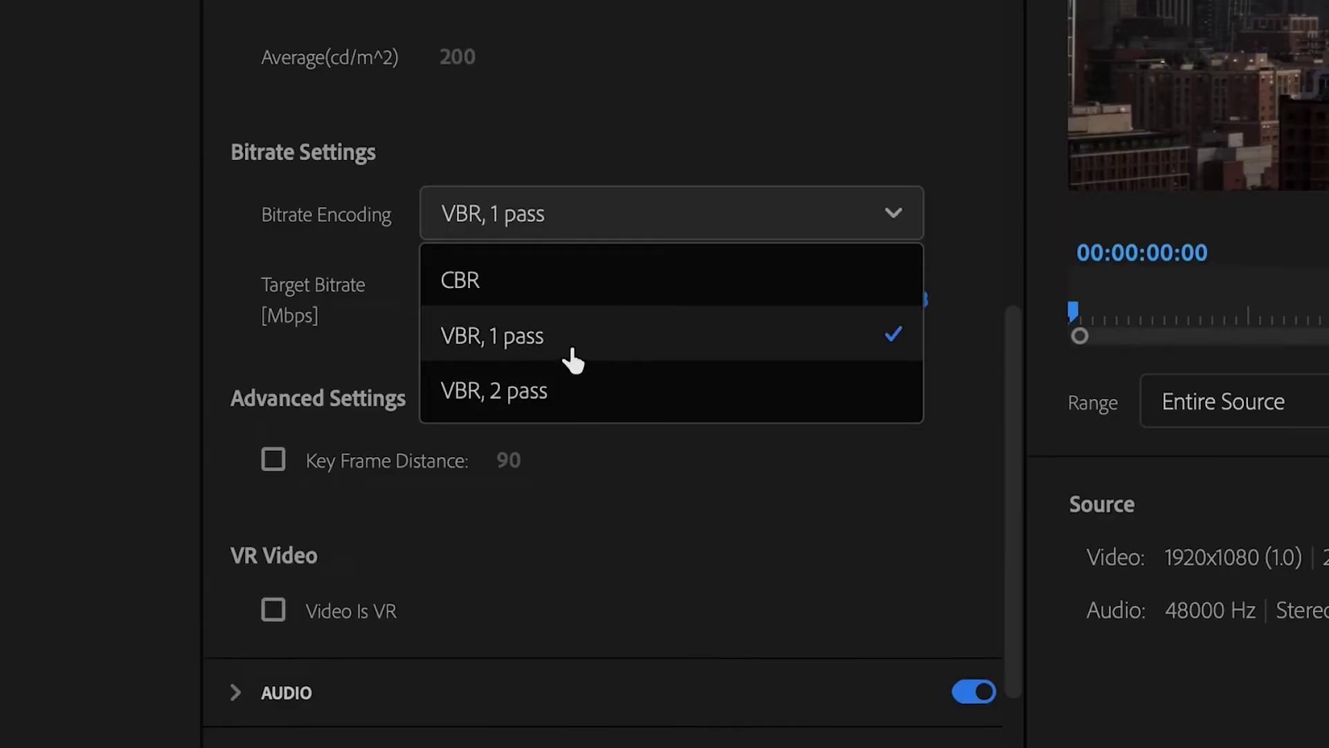
pyautogui.click(572, 359)
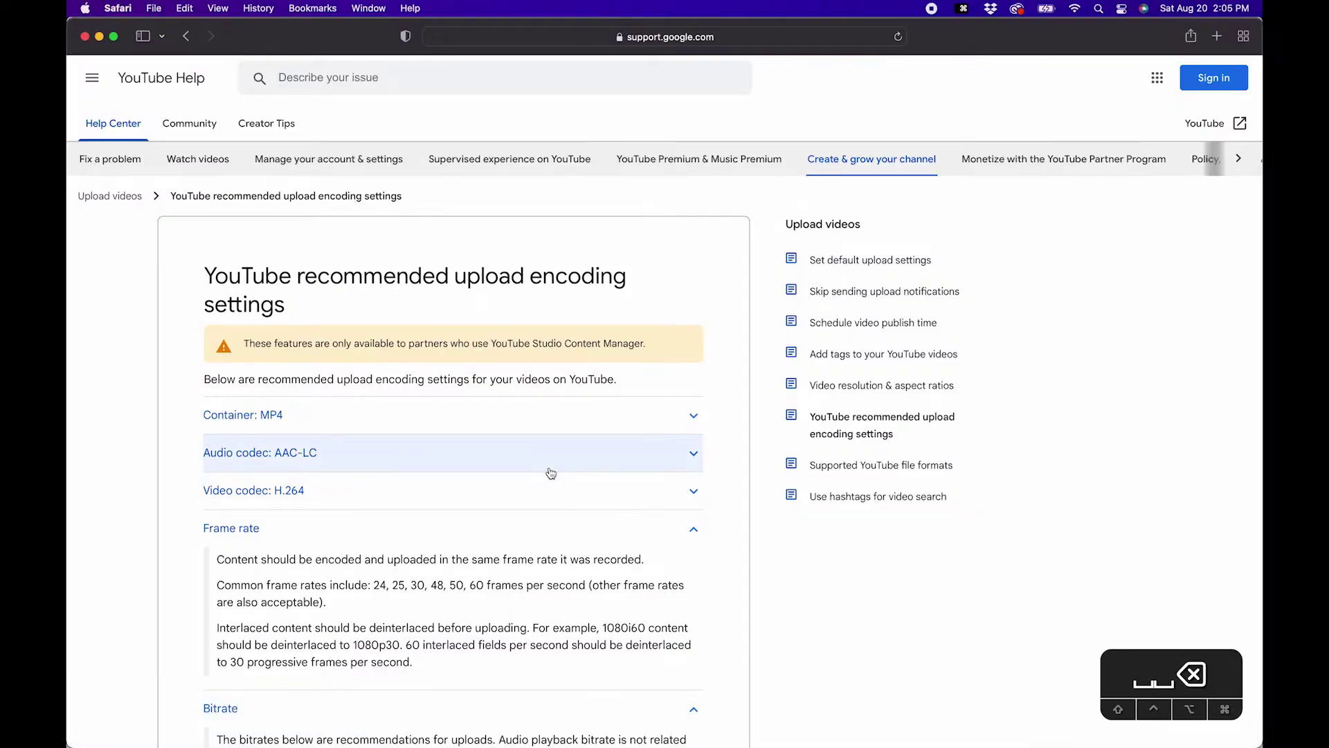
# Find YouTube's SDR bitrate table and highlight the 8 Mbps 1080p rate, then the 2K–8K rates.
pyautogui.scroll(-5, 665, 493)
pyautogui.scroll(-6, 663, 494)
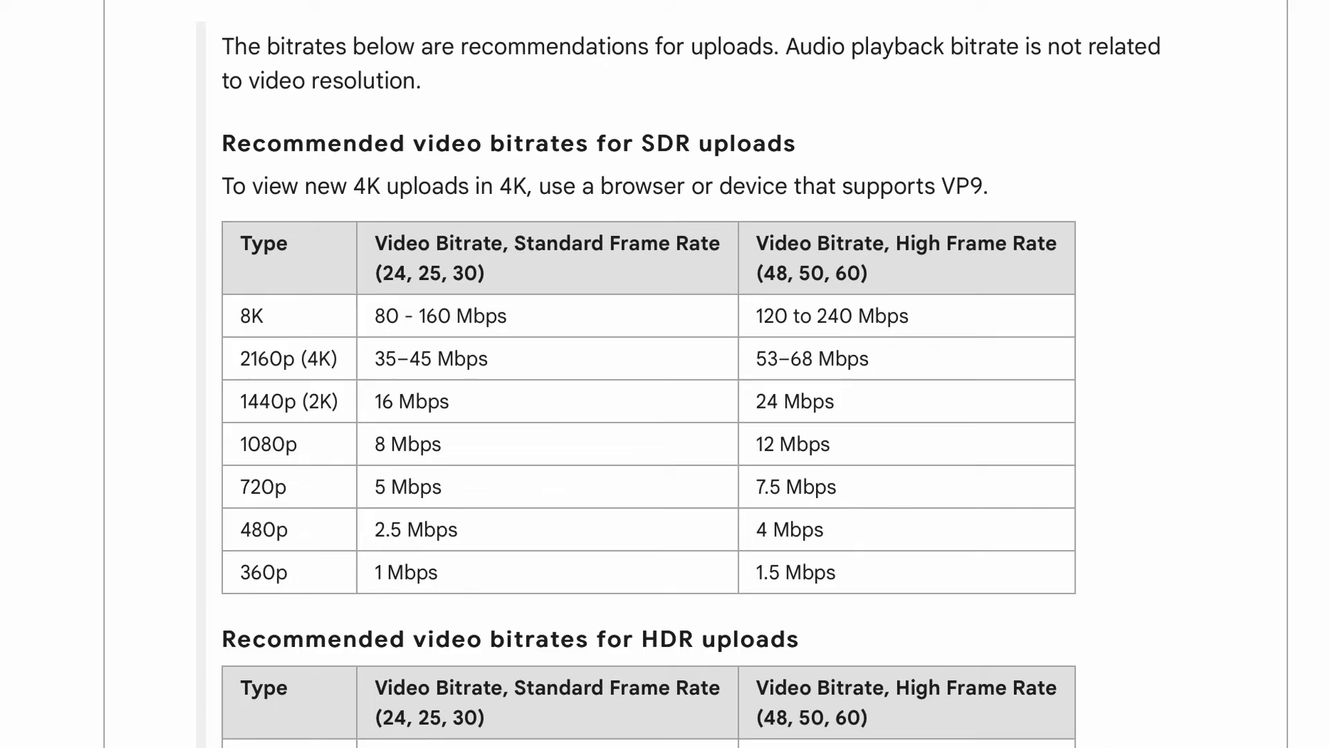
pyautogui.moveTo(310, 442); pyautogui.dragTo(462, 444)
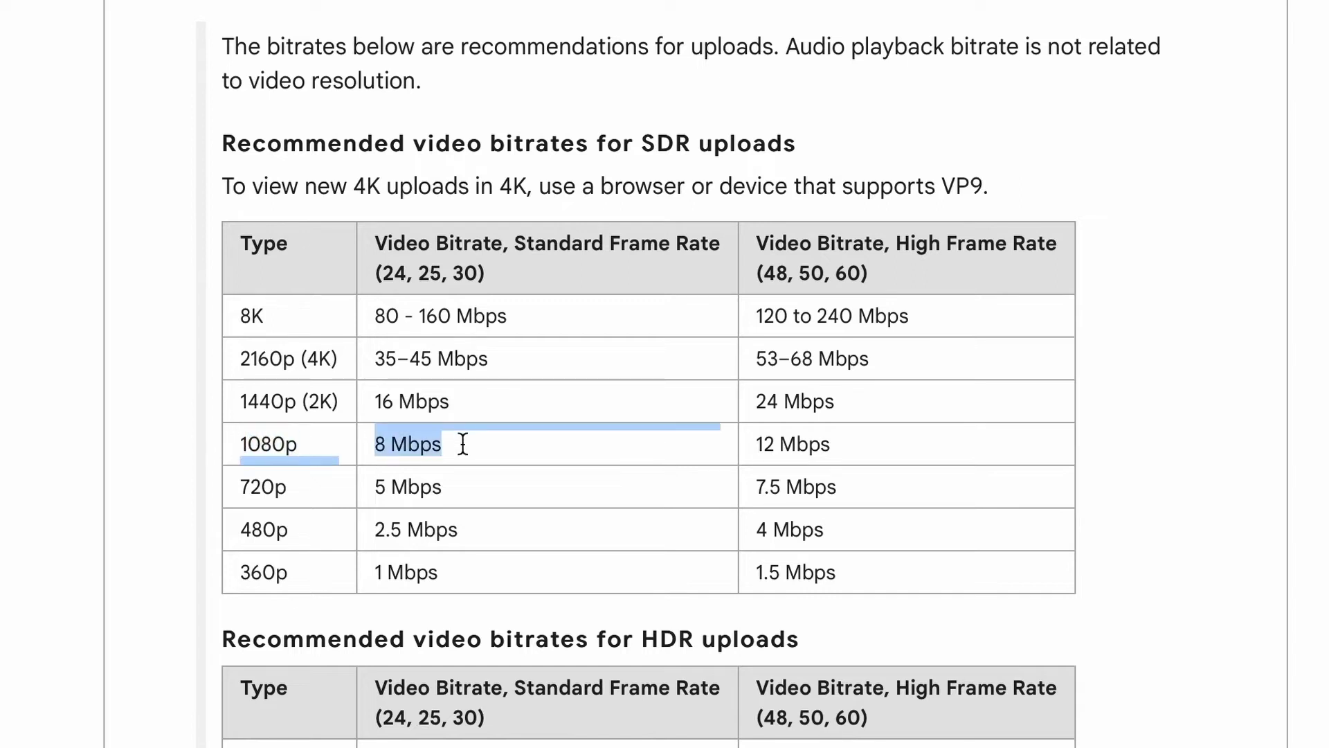
pyautogui.click(463, 444)
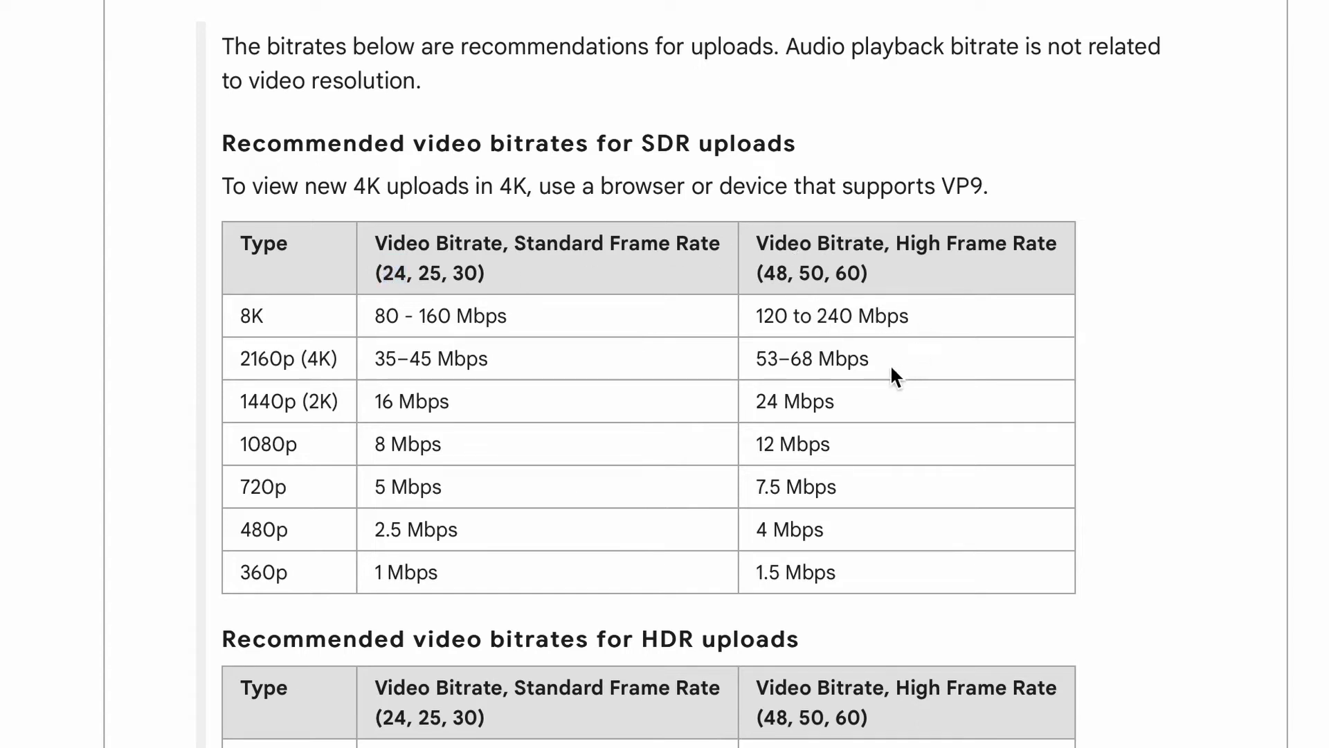
pyautogui.moveTo(860, 394); pyautogui.dragTo(753, 308)
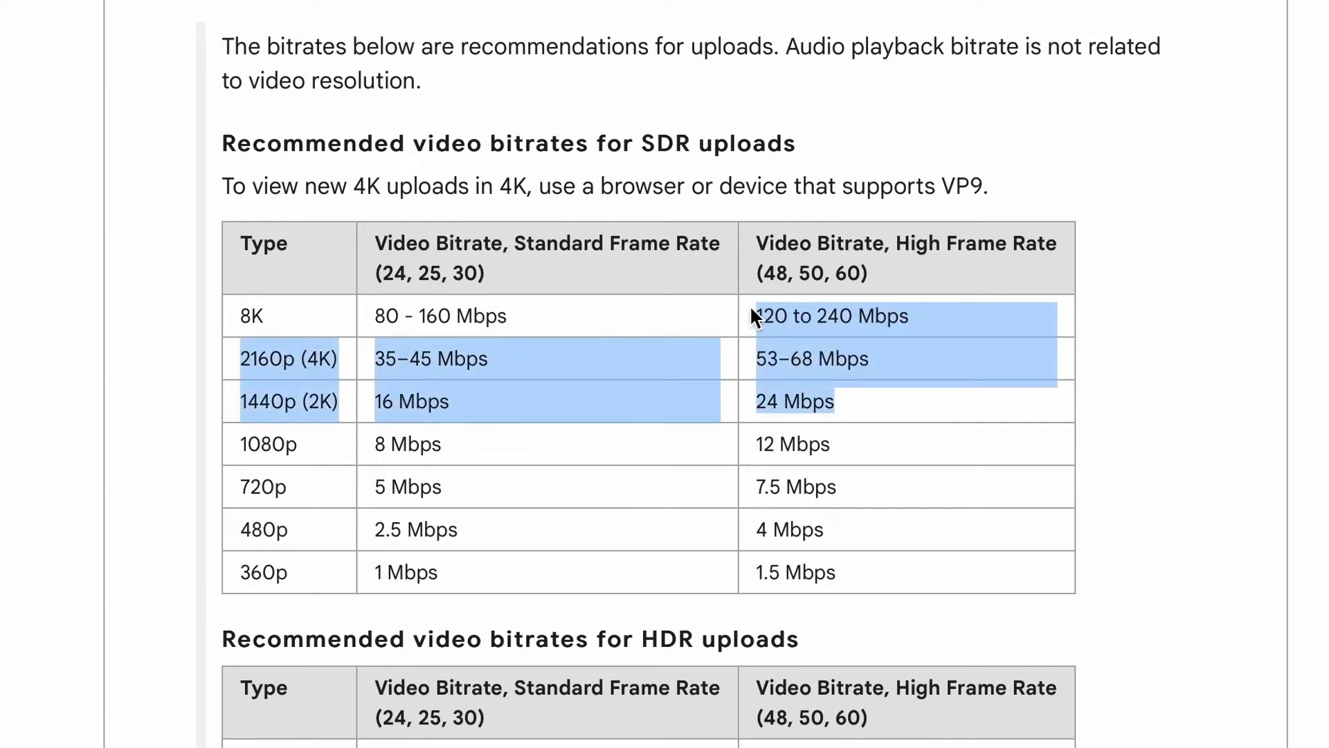
pyautogui.click(732, 320)
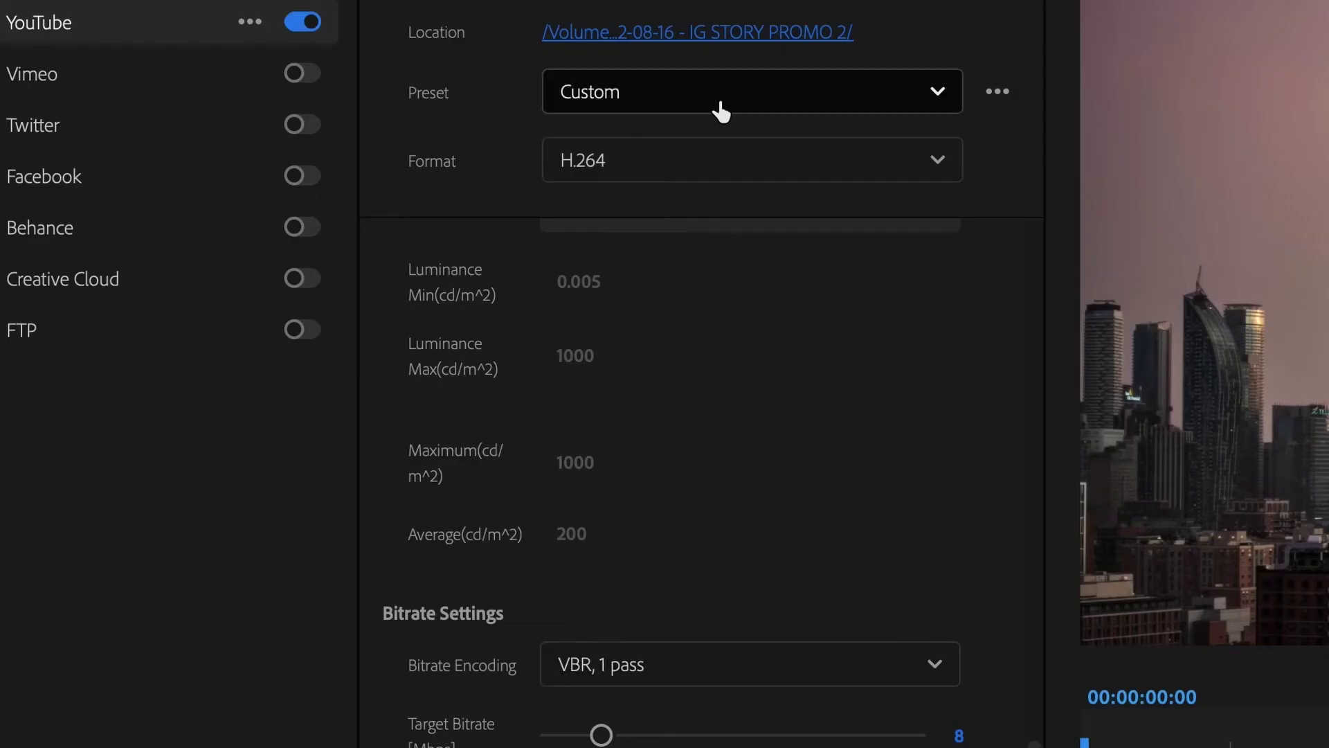
pyautogui.click(681, 109)
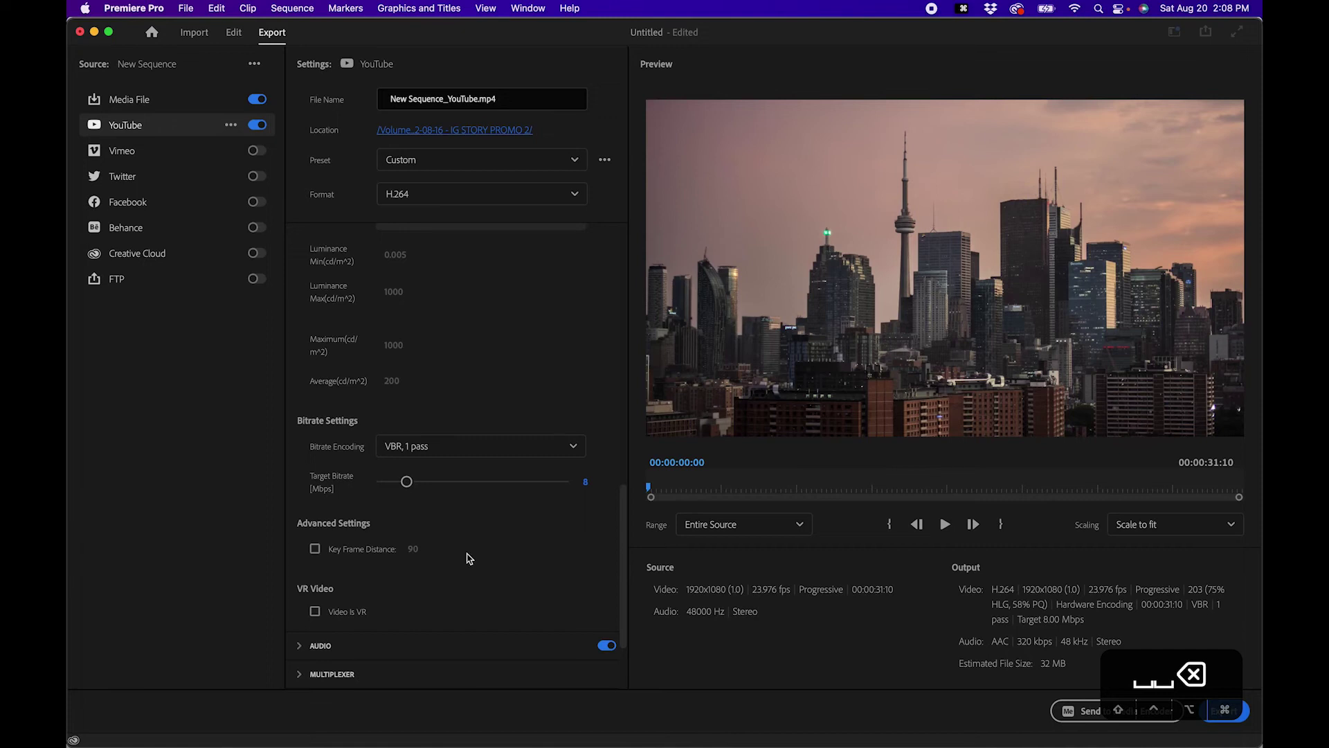
pyautogui.scroll(-3, 430, 556)
# Show the audio settings: AAC, 48000 Hz, Stereo, 320 kbps.
pyautogui.click(360, 537)
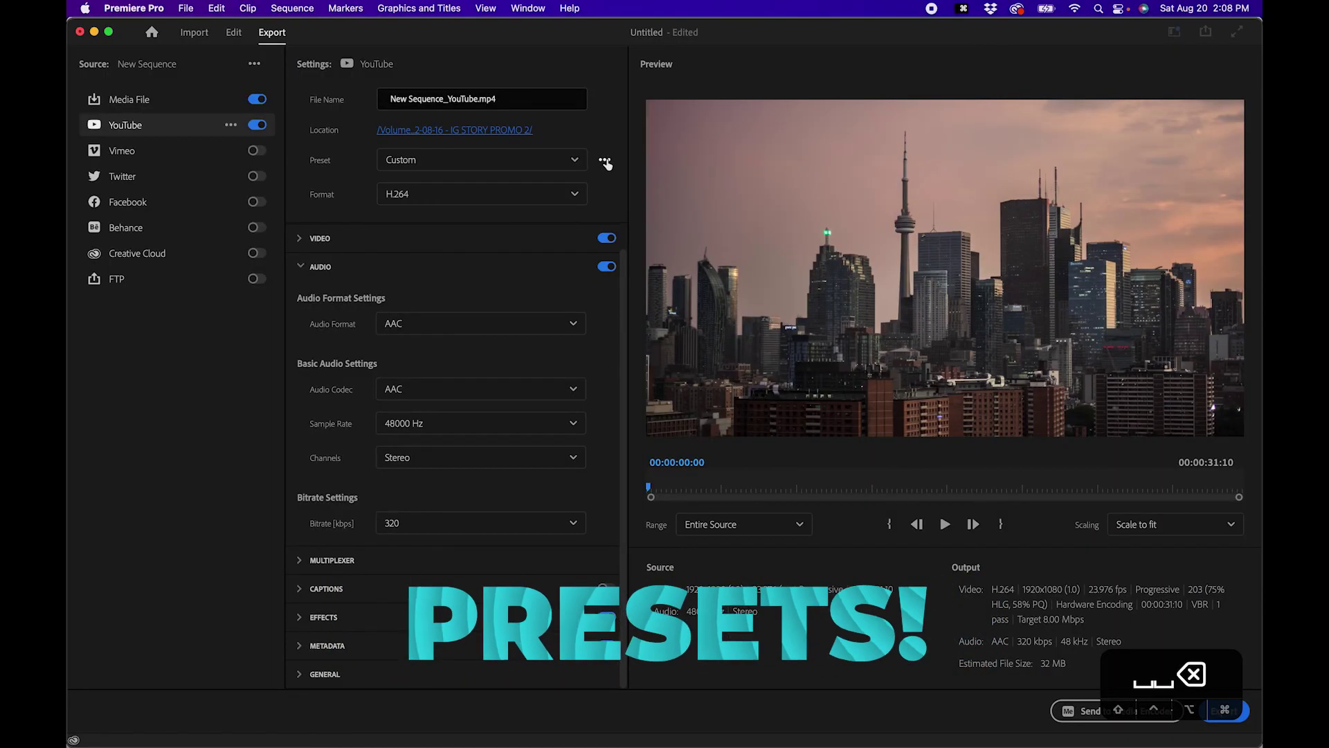
# Start saving a new preset, typing 'Best' as the beginning of its name.
pyautogui.click(605, 162)
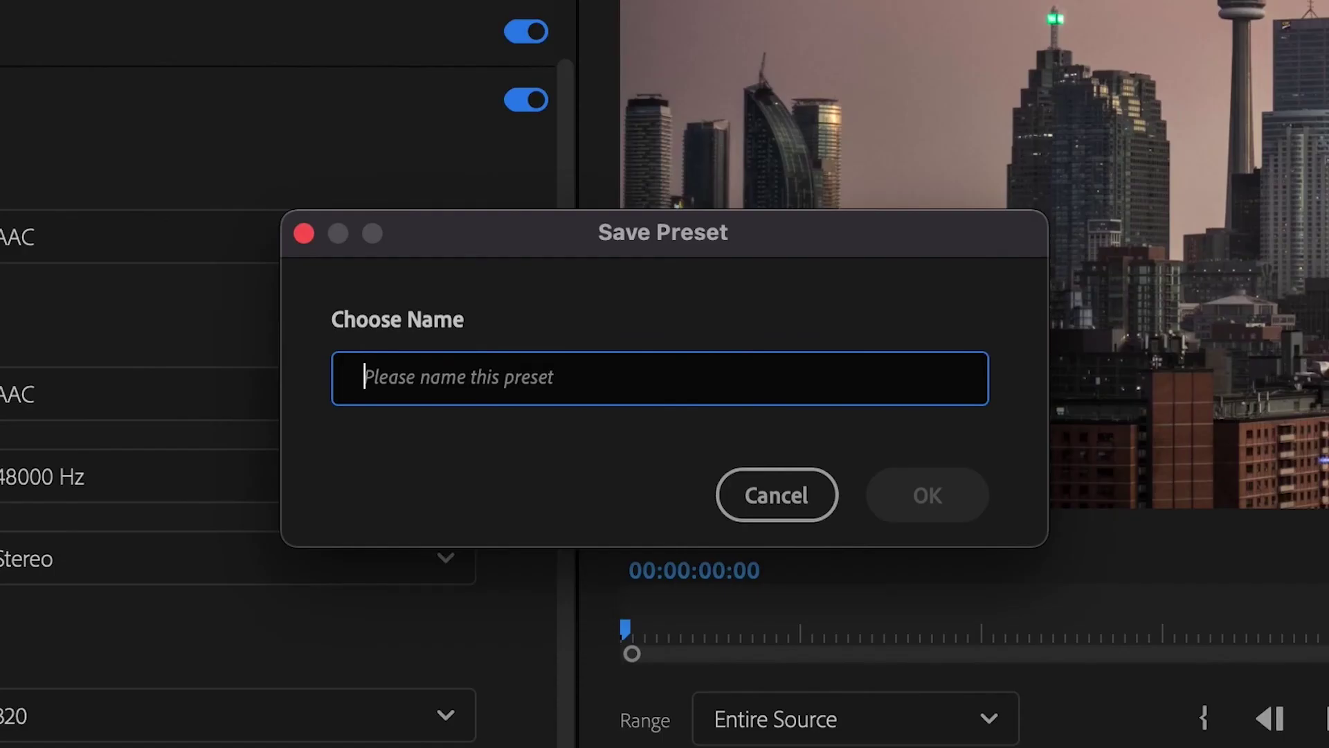
pyautogui.write('Best Export Settings')
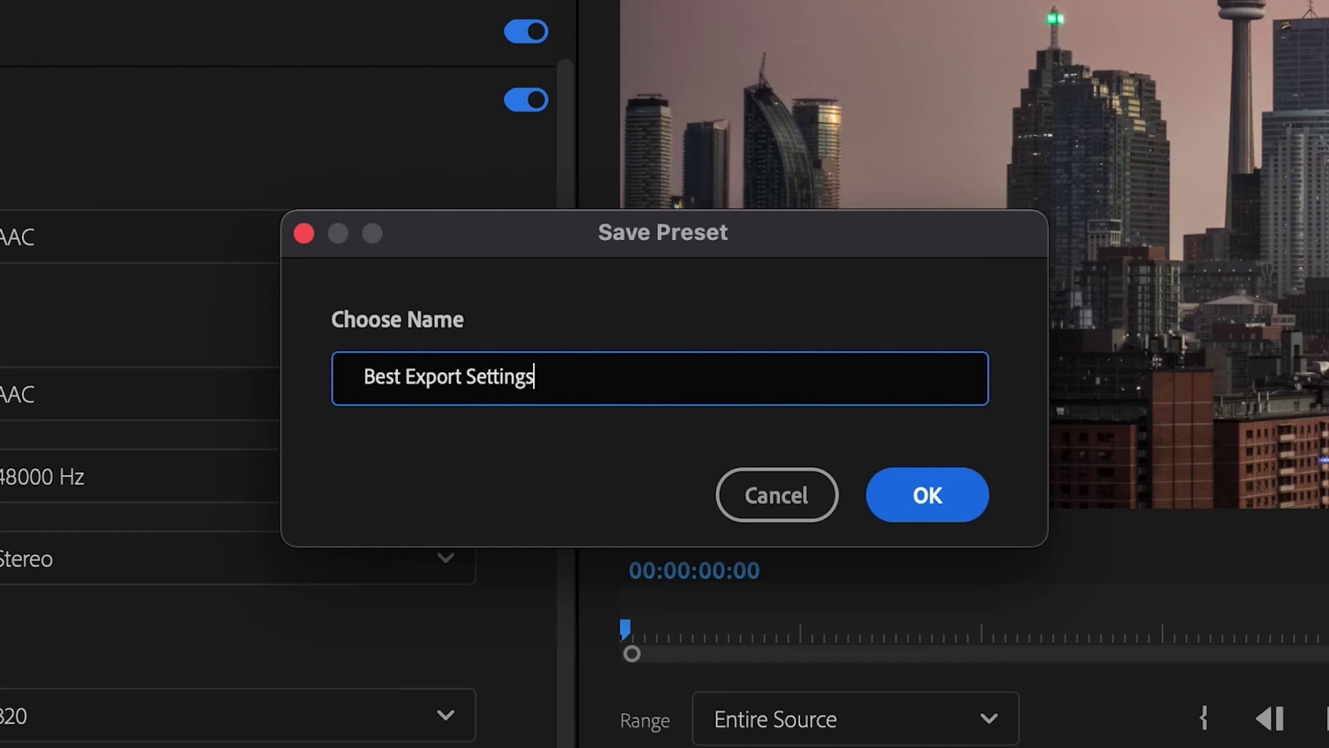